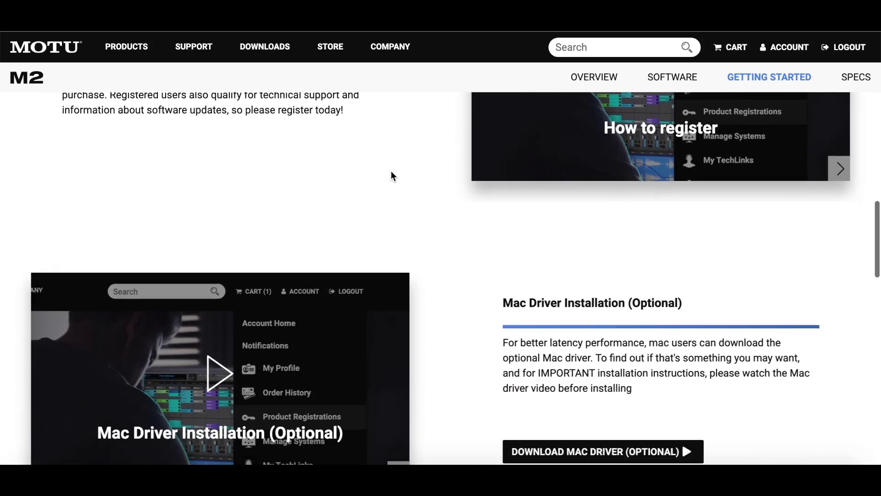
scroll(391, 177, down, 2)
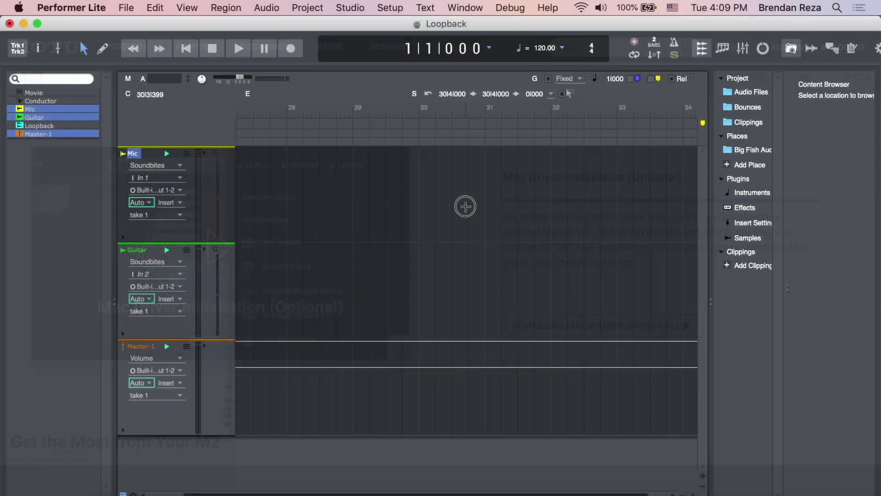
Step: Choose M4 as the hardware driver under Configure Audio System and confirm
click(390, 9)
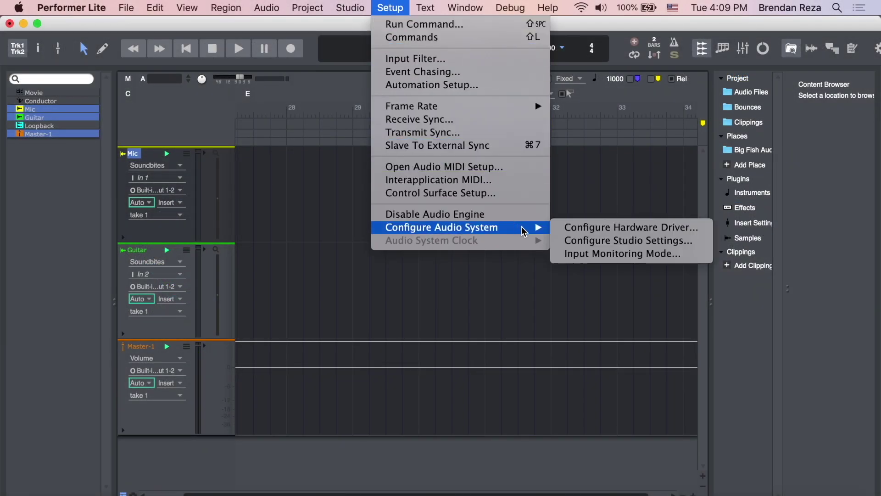
click(611, 228)
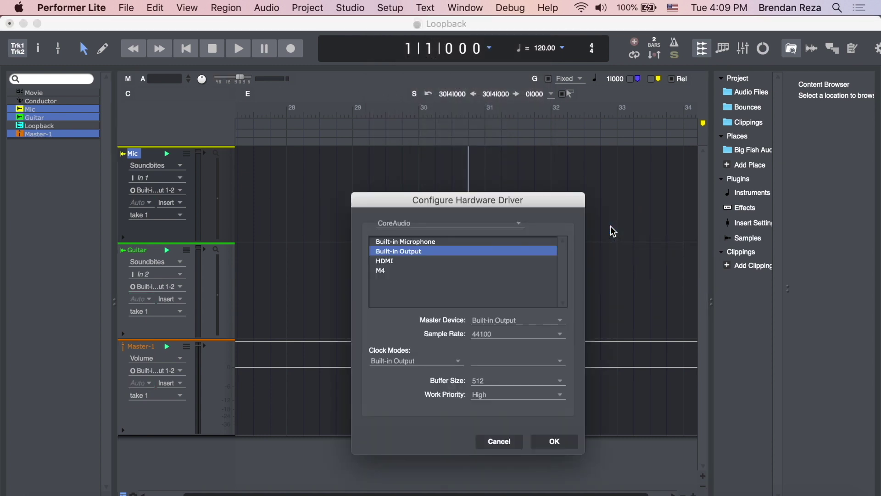
click(393, 271)
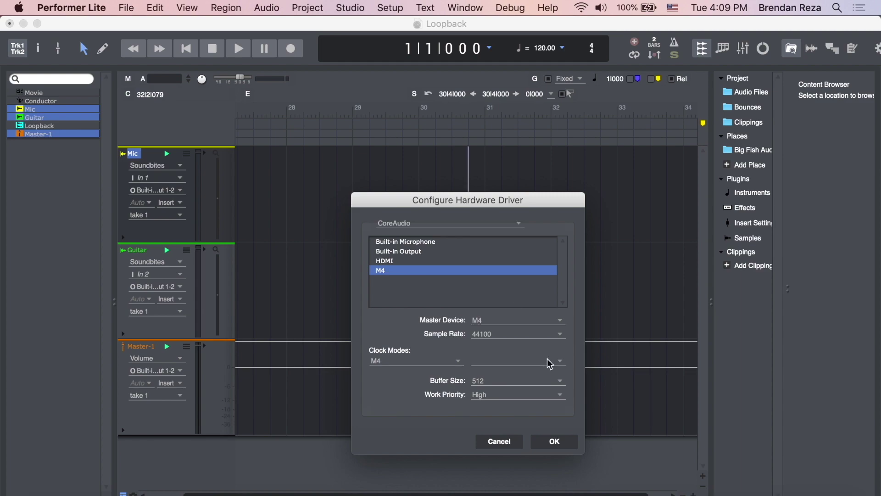
click(554, 441)
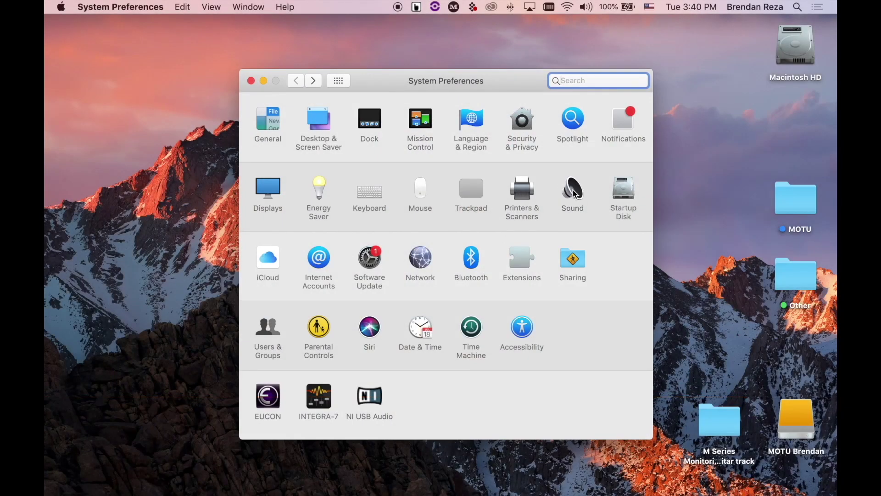
Step: Set the Mac's sound output to the MOTU M Series interface
click(575, 193)
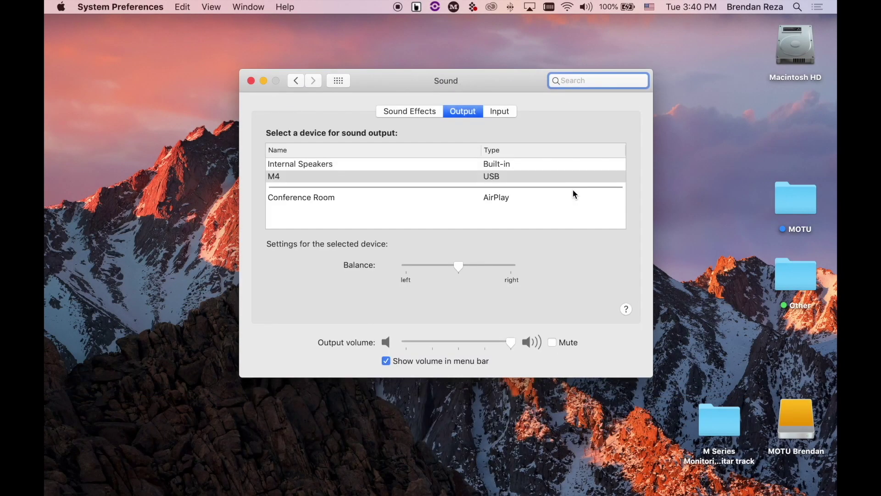
click(549, 178)
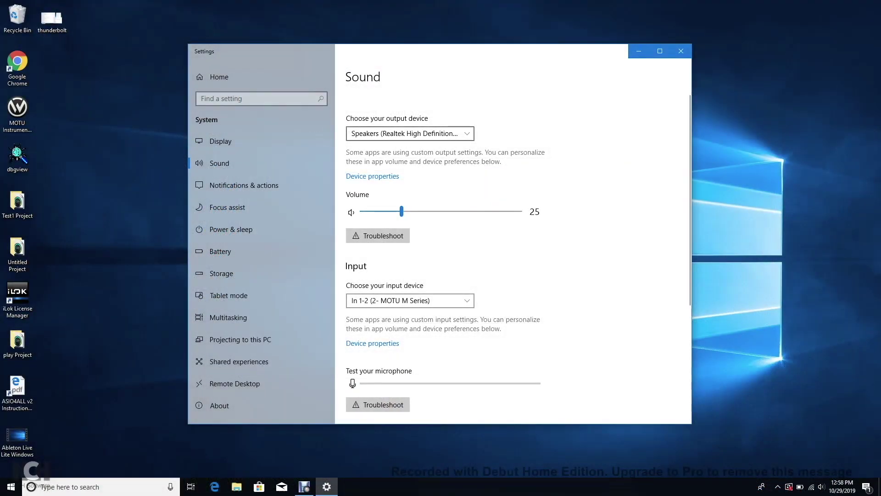
click(410, 133)
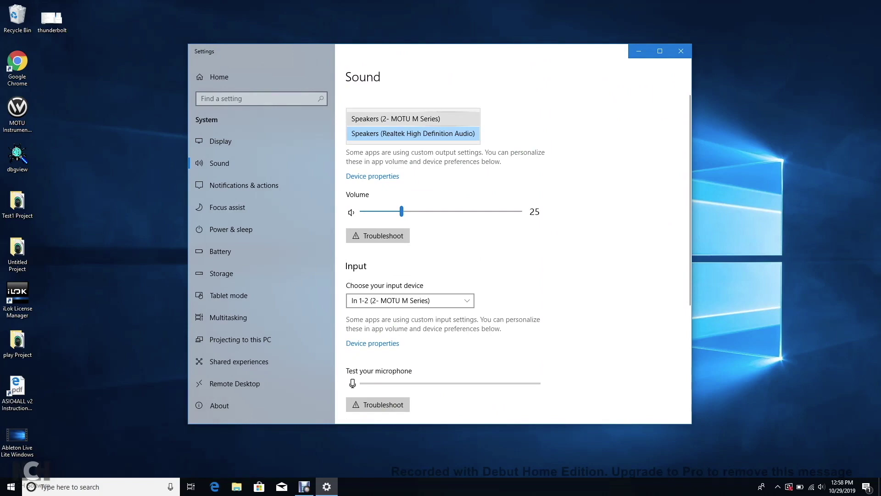
click(395, 119)
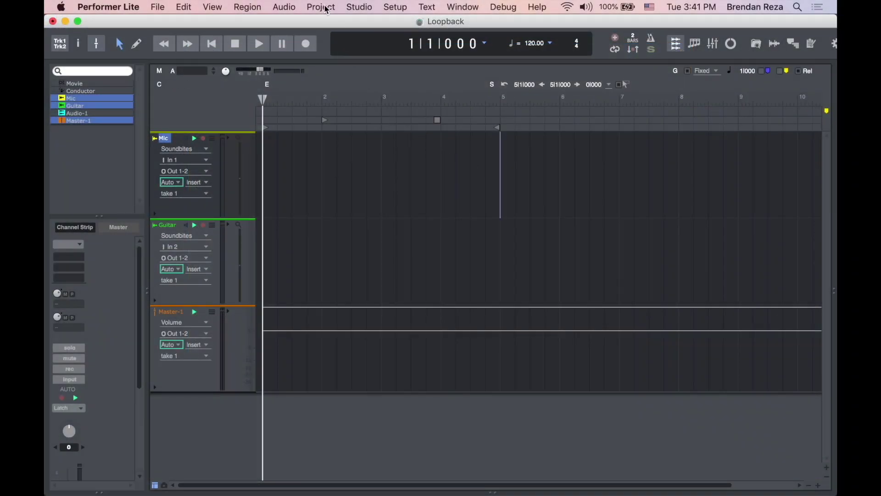
Step: Add a stereo audio track with its input set to New Stereo Bundle > M4:Loopback 1-2
click(327, 8)
mouse_move(335, 22)
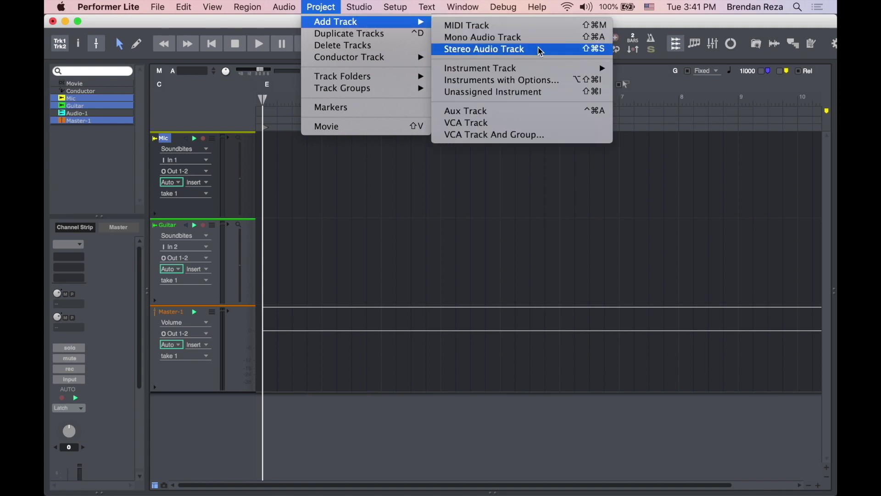
click(538, 49)
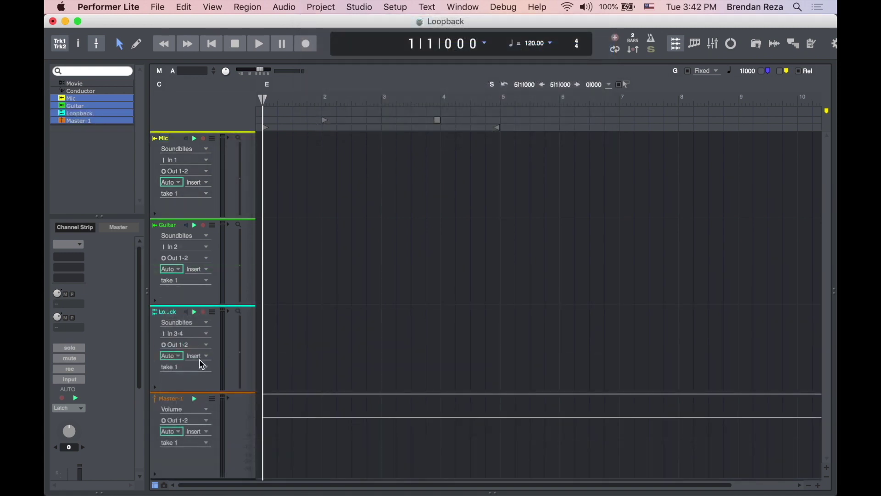
click(197, 335)
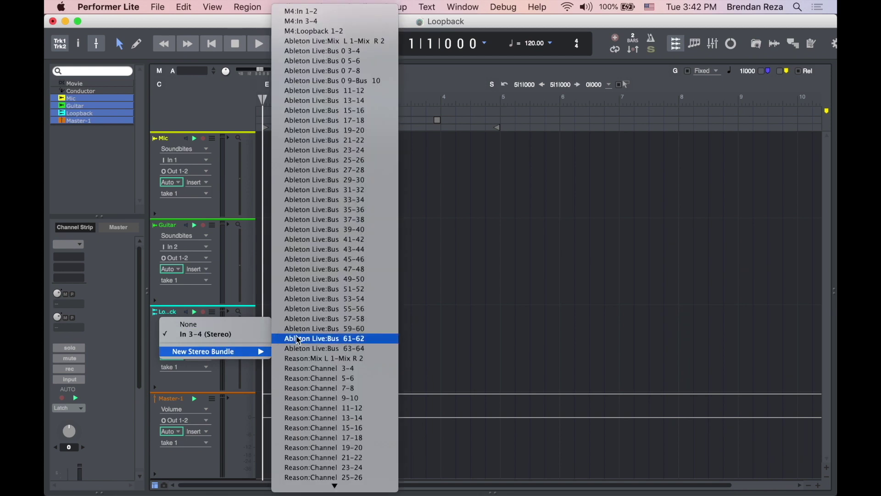
mouse_move(203, 352)
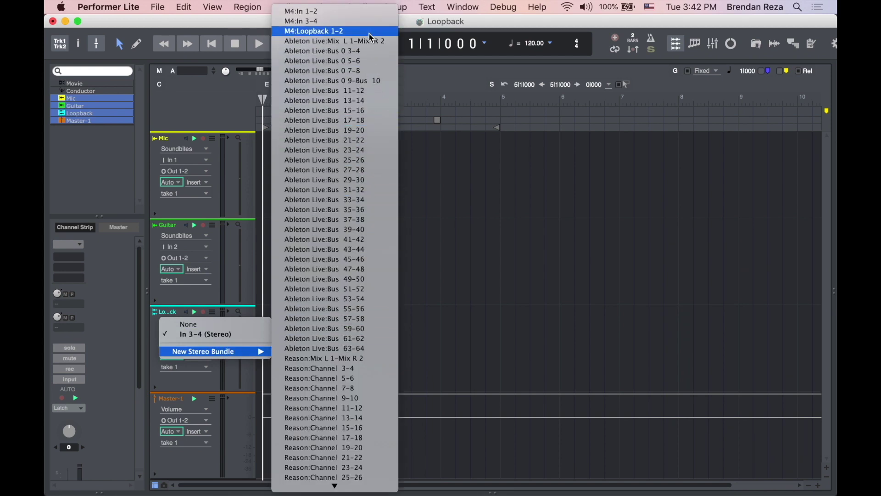
click(369, 32)
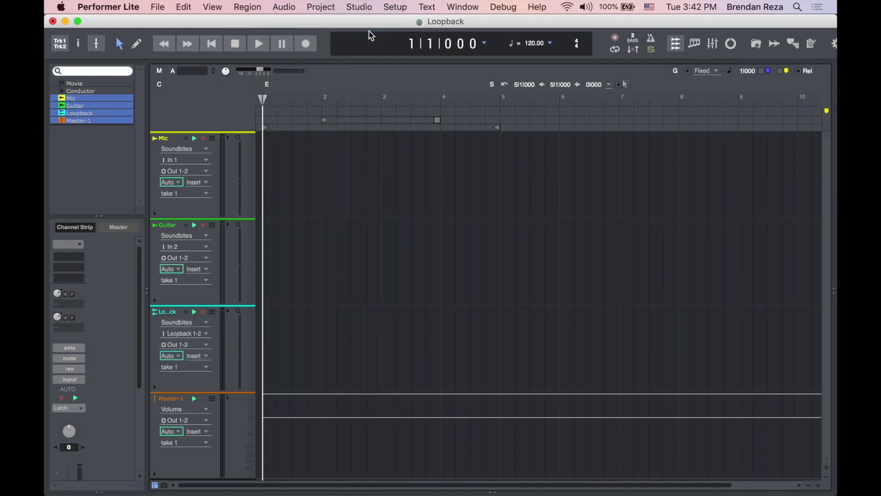
Step: Select the Loopback track and turn on its channel-strip mute to prevent feedback
double_click(165, 313)
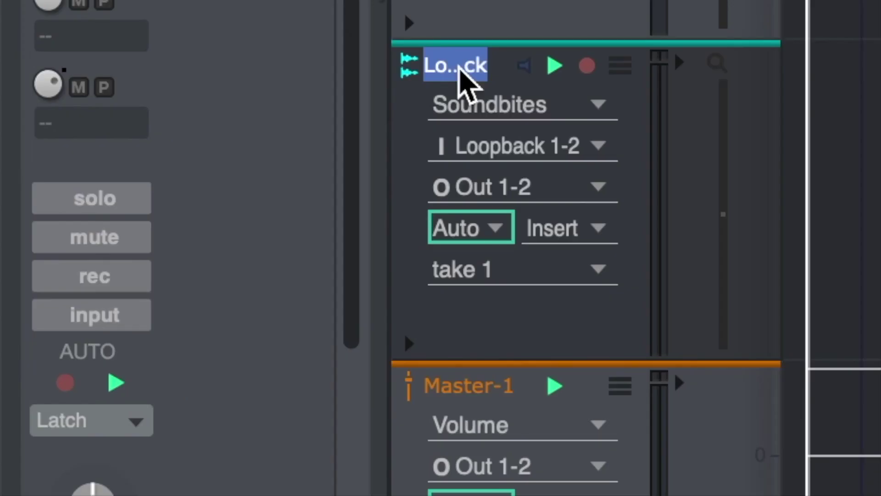
click(126, 242)
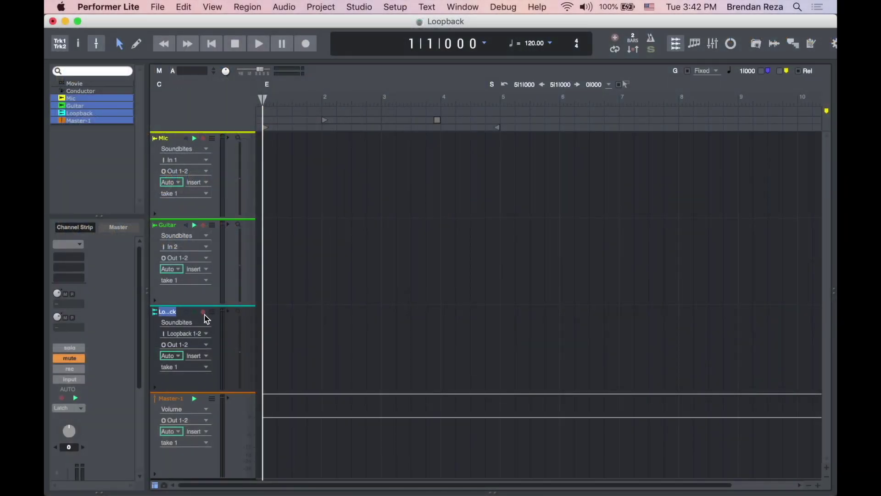
Step: Record-arm the Loopback track, start recording, and switch to the browser playing YouTube
click(204, 313)
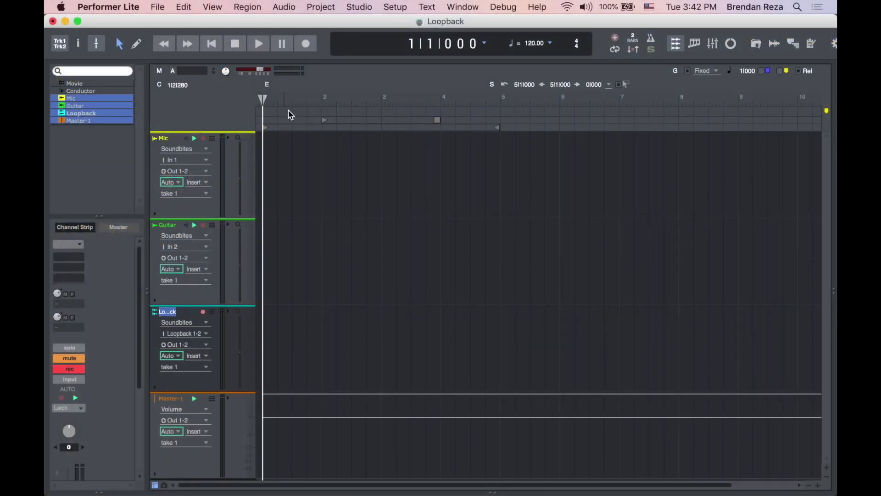
click(306, 45)
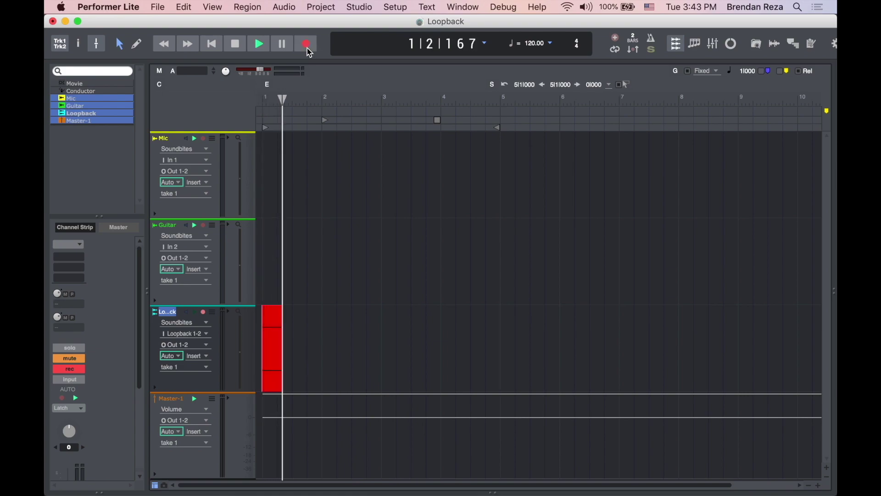
key(super+Tab)
key(super+Tab)
key(super+Tab)
key(super+Tab)
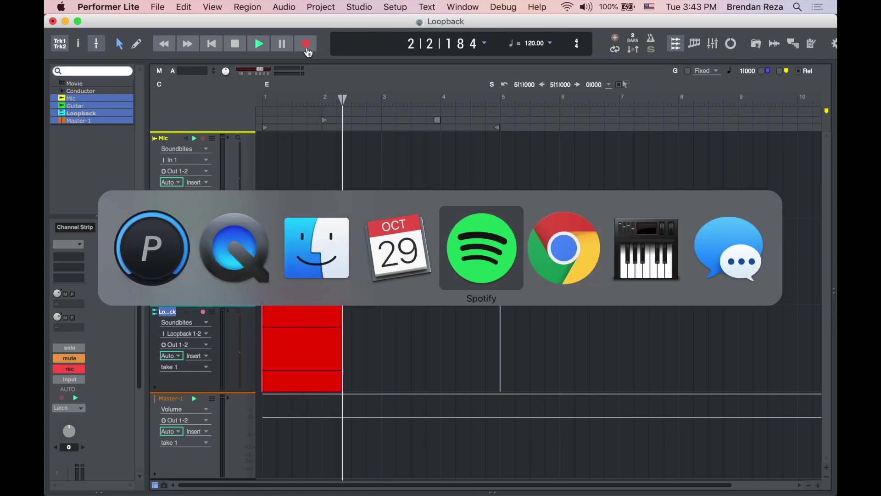
key(super+Tab)
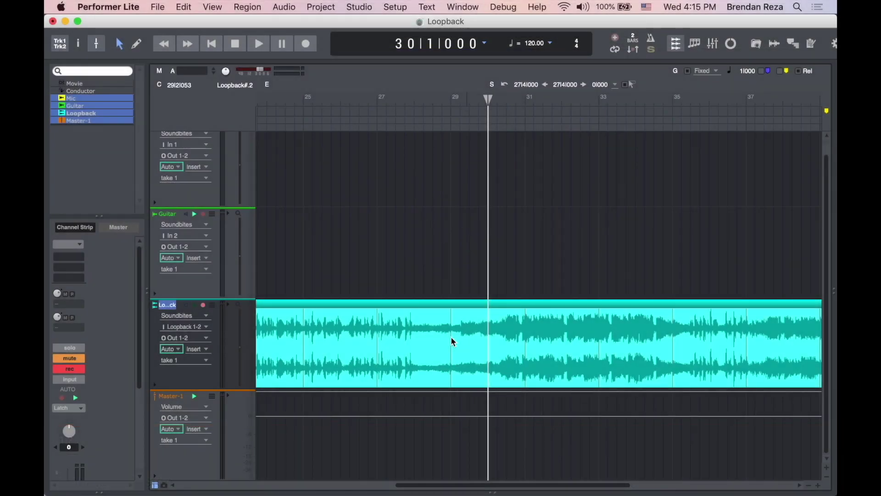
Step: Turn off record-arm and mute on the Loopback track, then play the recorded take
click(75, 371)
click(78, 359)
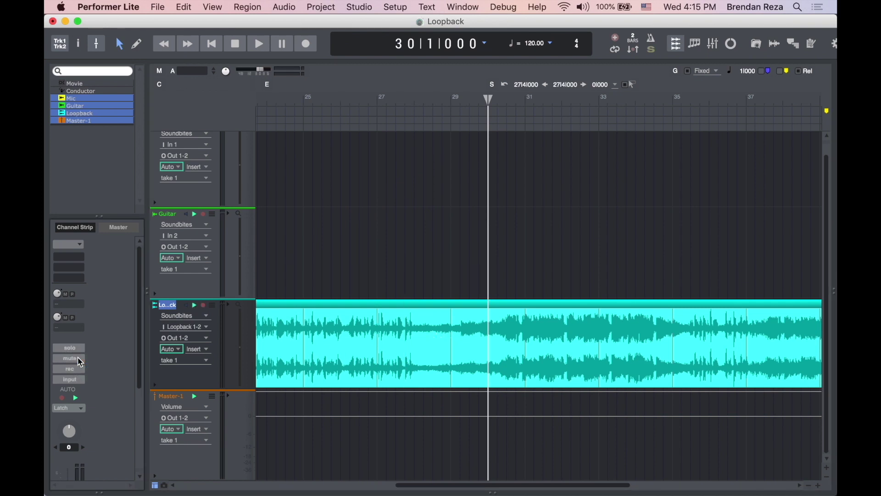
click(259, 44)
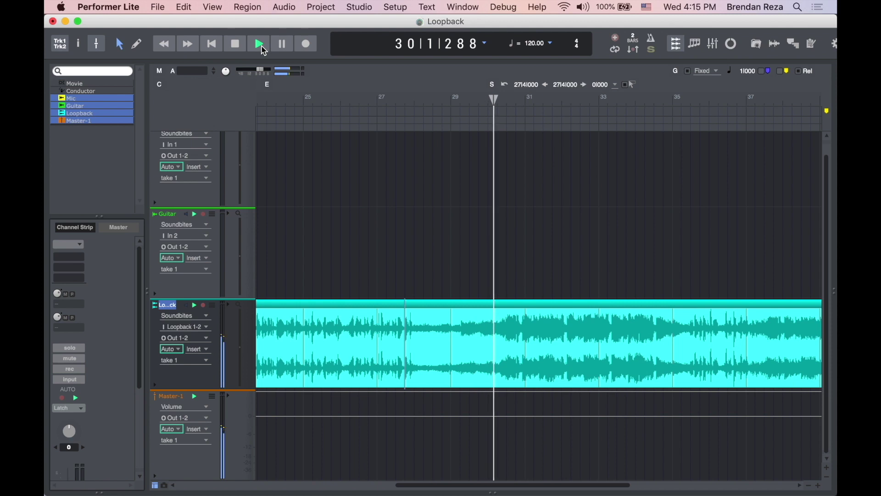